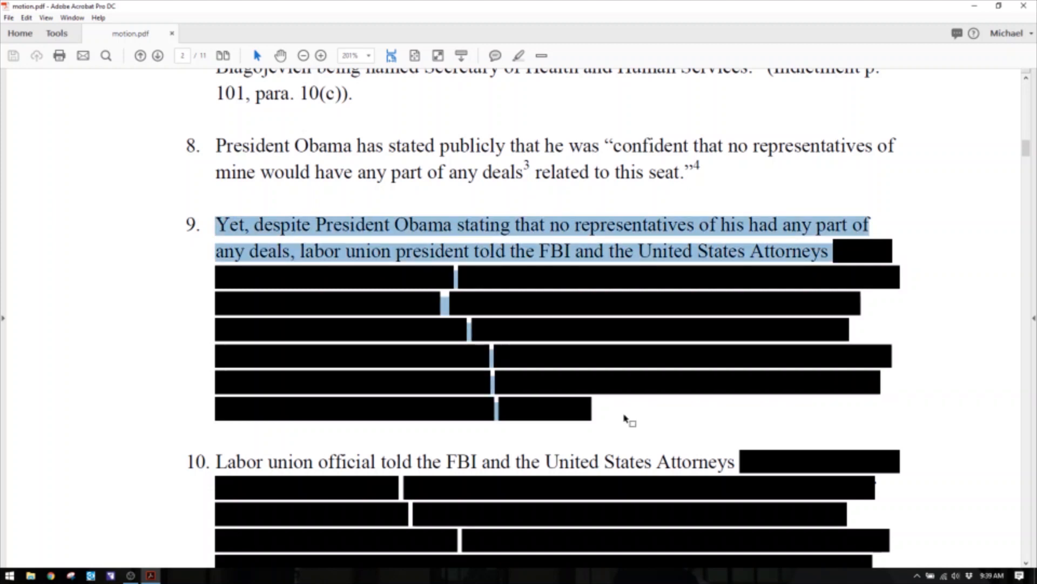
# Launch Word alongside the open motion.pdf.
pyautogui.press('super')
pyautogui.write('word')
pyautogui.press('Return')
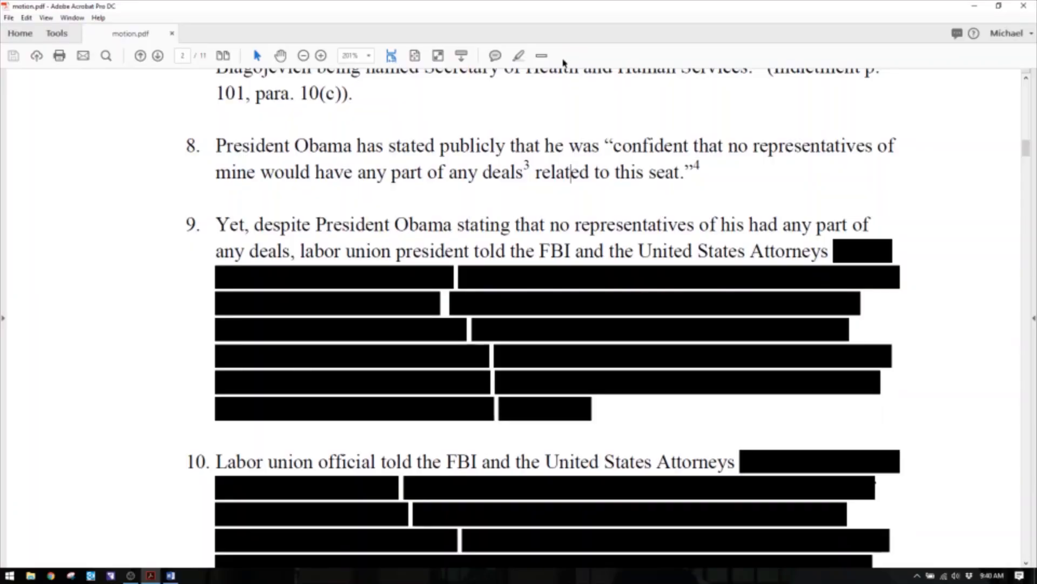
# Search the full tool collection for "redact" and clear the search again.
pyautogui.click(56, 34)
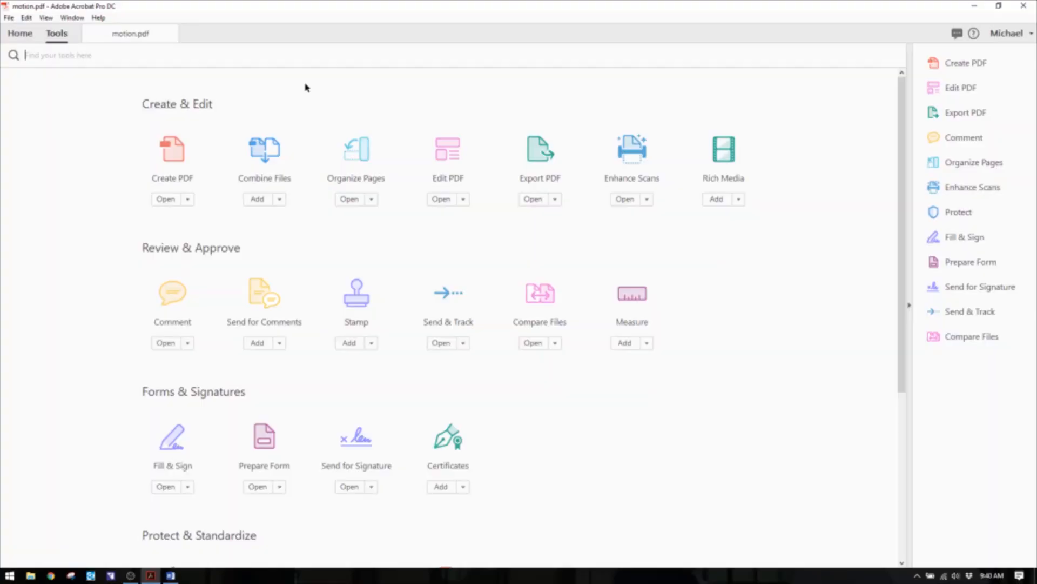
pyautogui.write('redact')
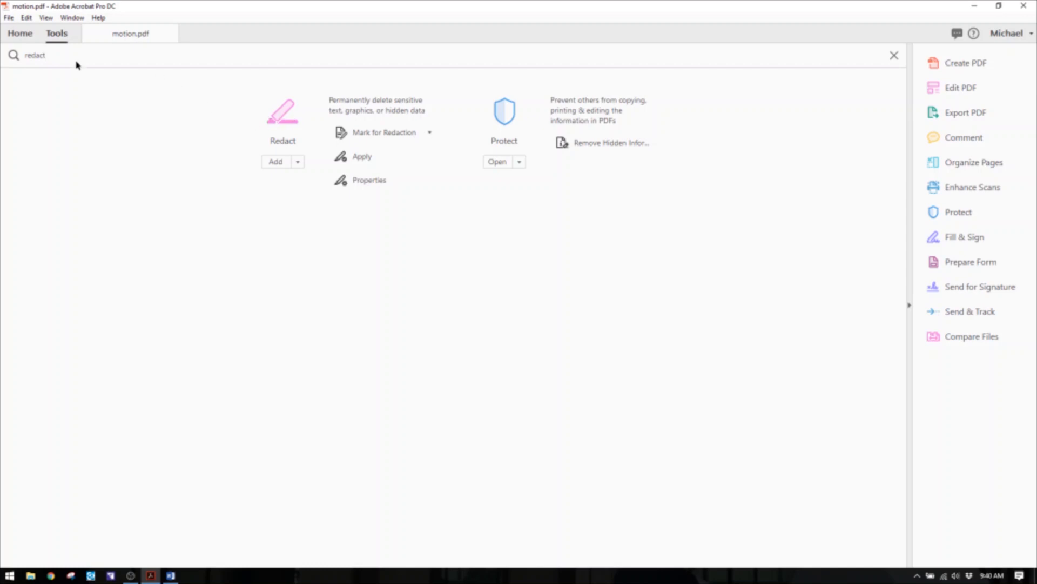
pyautogui.press('BackSpace')
pyautogui.press('BackSpace')
pyautogui.press('BackSpace')
pyautogui.press('BackSpace')
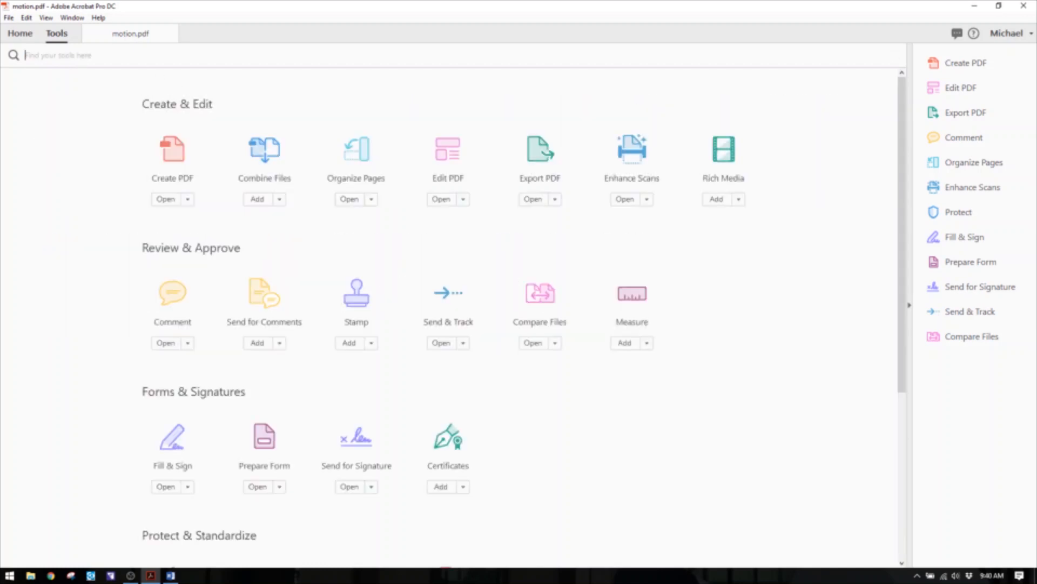
# Open the Redact tool from the Protect & Standardize group.
pyautogui.scroll(-4, 164, 119)
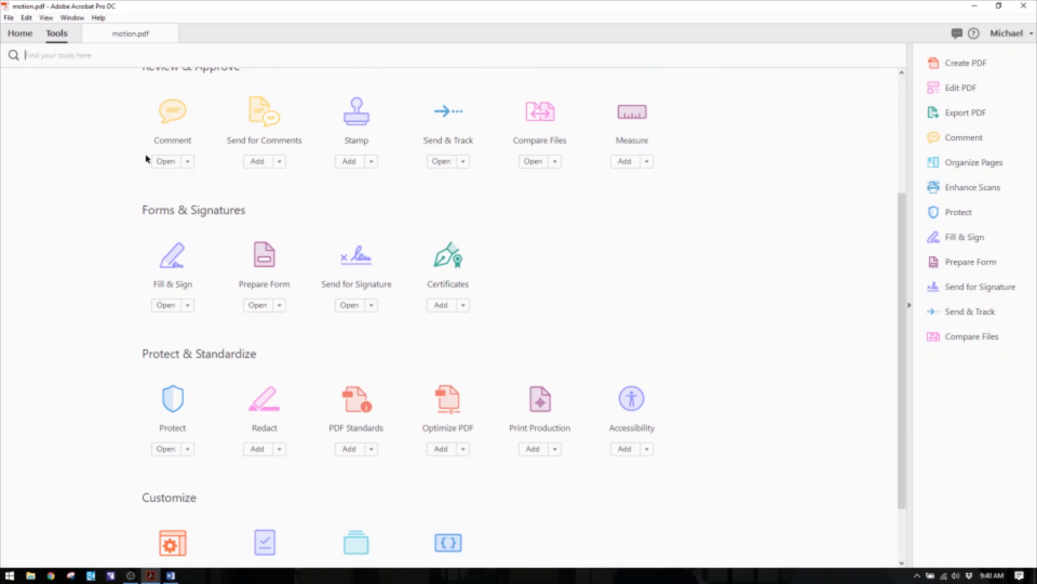
pyautogui.scroll(-1, 146, 162)
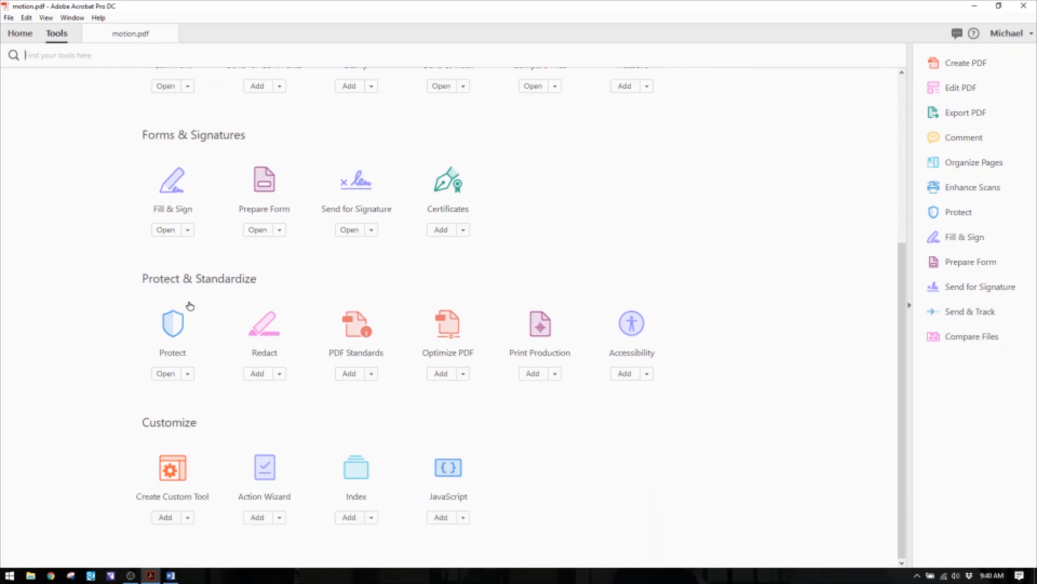
pyautogui.click(262, 329)
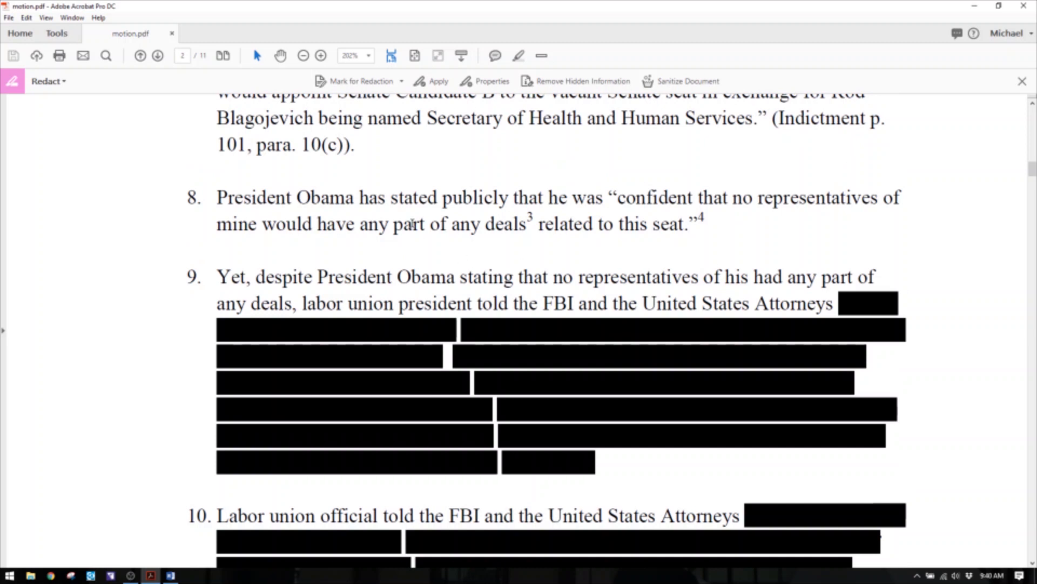
# Mark the full text of paragraph 8, including its footnote numbers, for redaction with the Text & Images option.
pyautogui.click(371, 83)
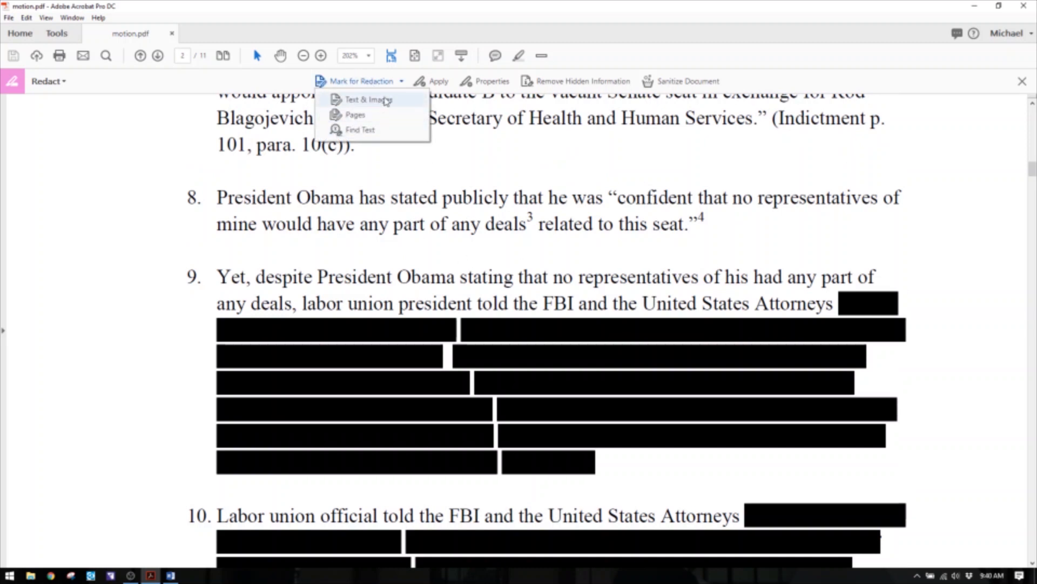
pyautogui.click(386, 102)
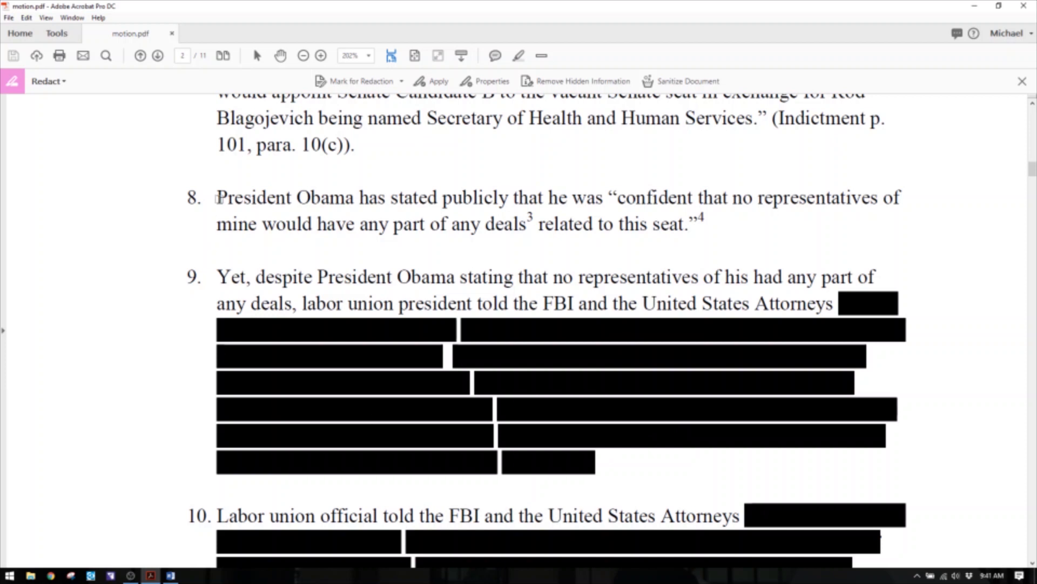
pyautogui.moveTo(217, 196); pyautogui.dragTo(721, 230)
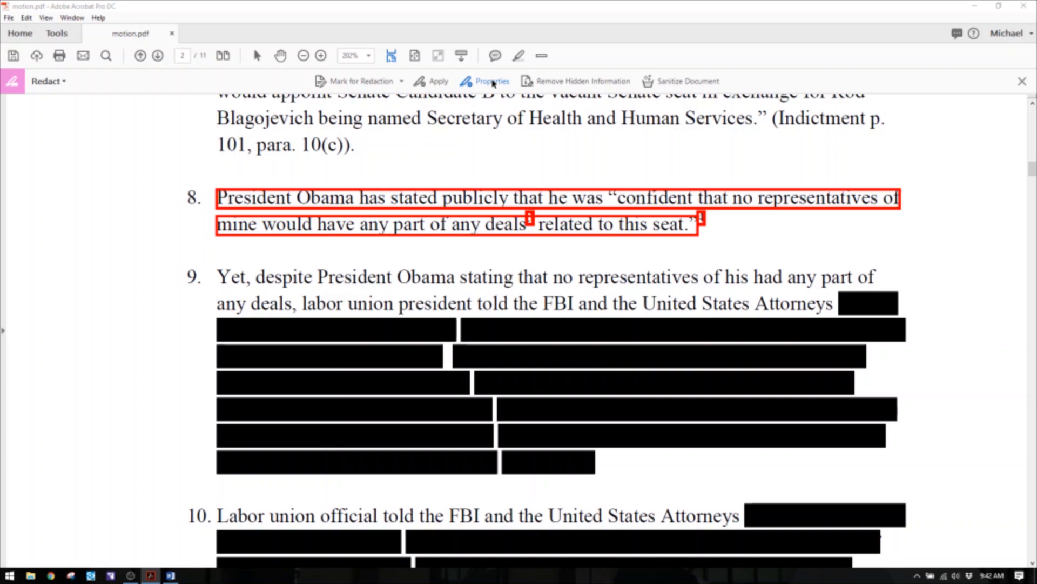
# Enable overlay text in the Redaction Tool Properties with the custom text "work product".
pyautogui.click(493, 83)
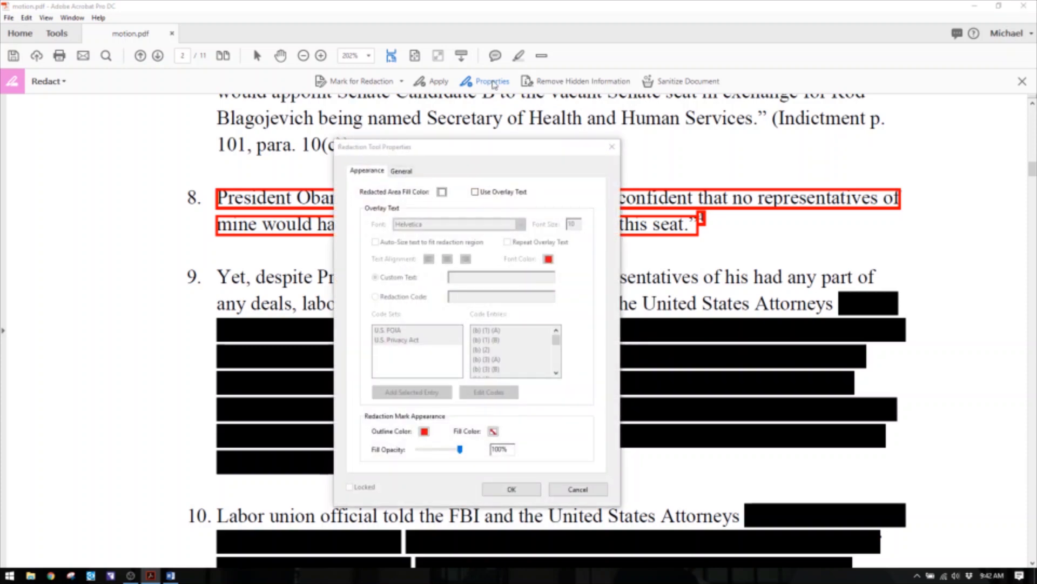
pyautogui.click(442, 193)
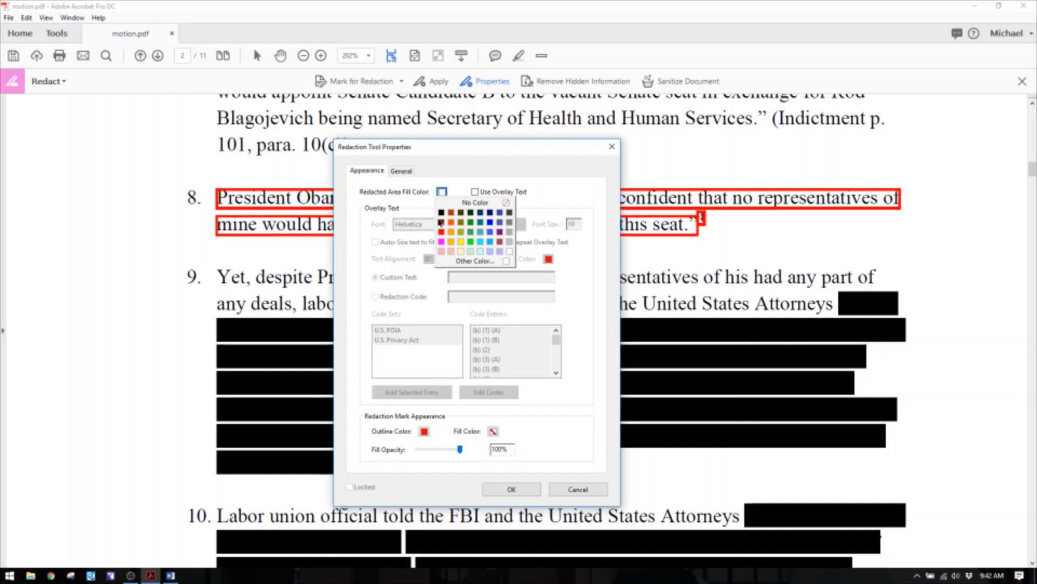
pyautogui.click(417, 205)
pyautogui.click(442, 193)
pyautogui.click(417, 209)
pyautogui.click(476, 194)
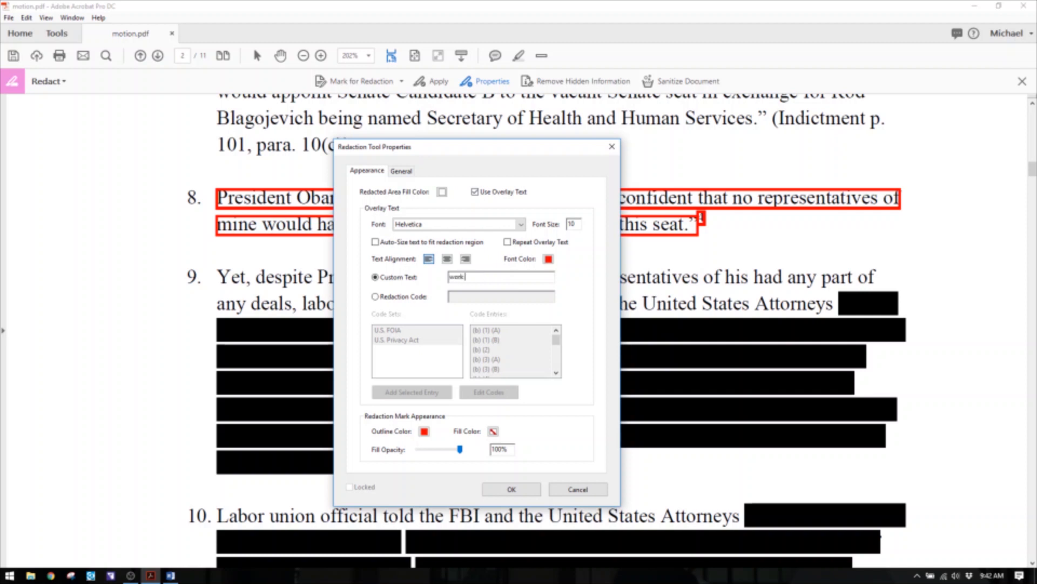
pyautogui.click(534, 488)
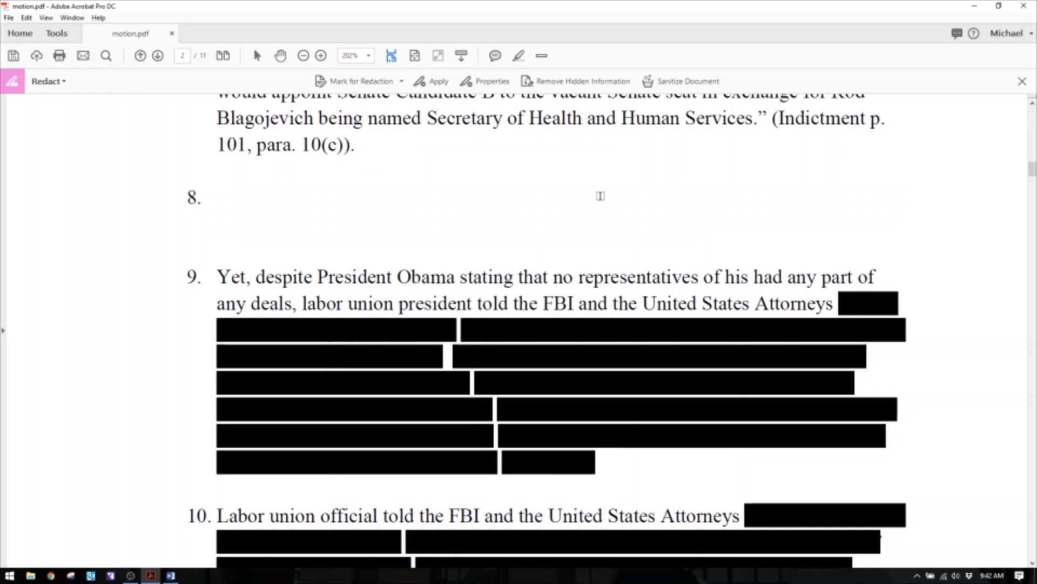
# Mark the last two lines of paragraph 7 for redaction and turn off overlay text in the redaction tool properties.
pyautogui.moveTo(355, 145); pyautogui.dragTo(217, 115)
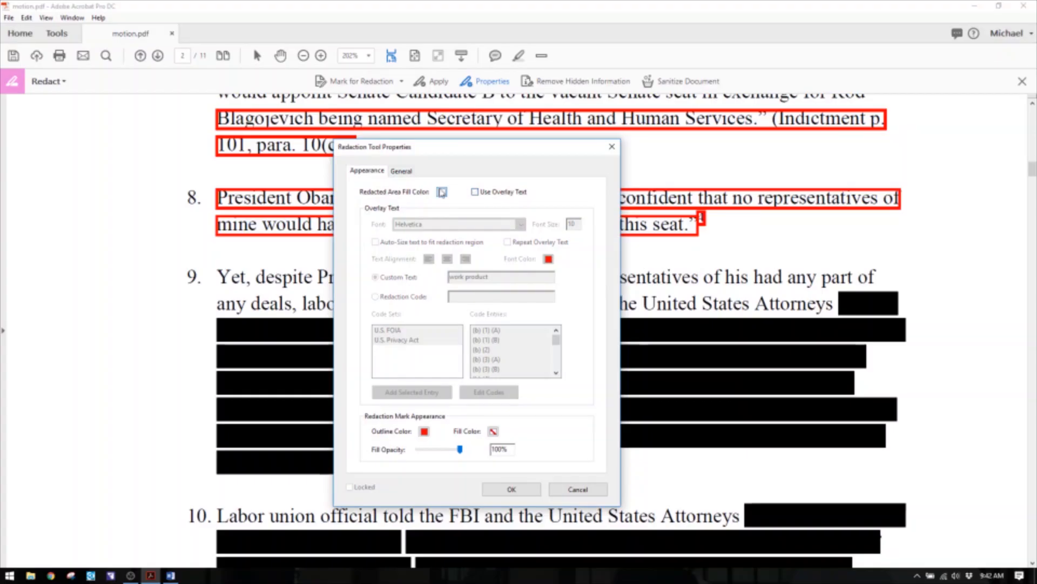
pyautogui.click(512, 488)
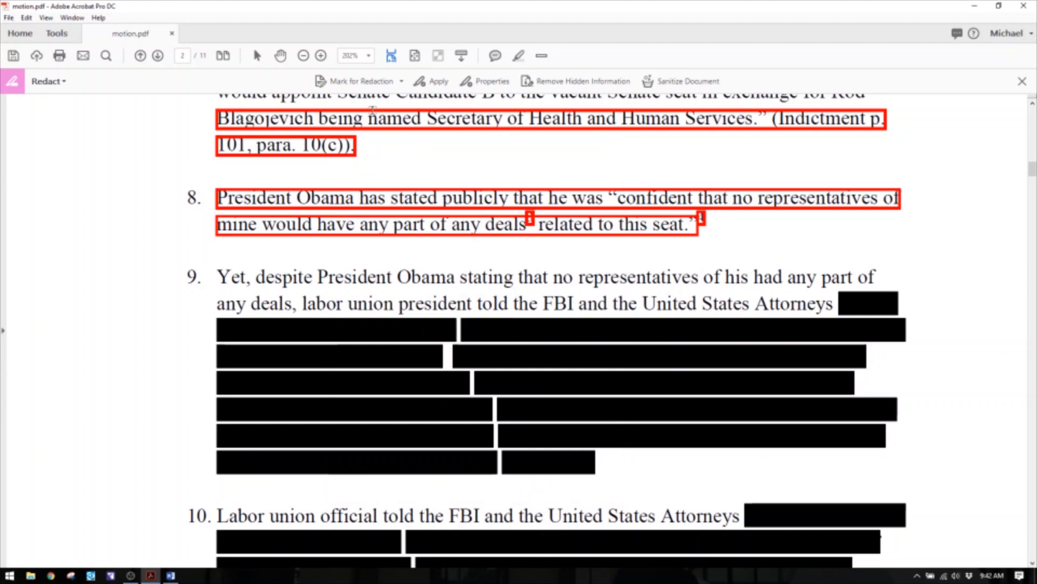
# Delete the redaction mark on the last two lines of paragraph 7.
pyautogui.rightClick(328, 120)
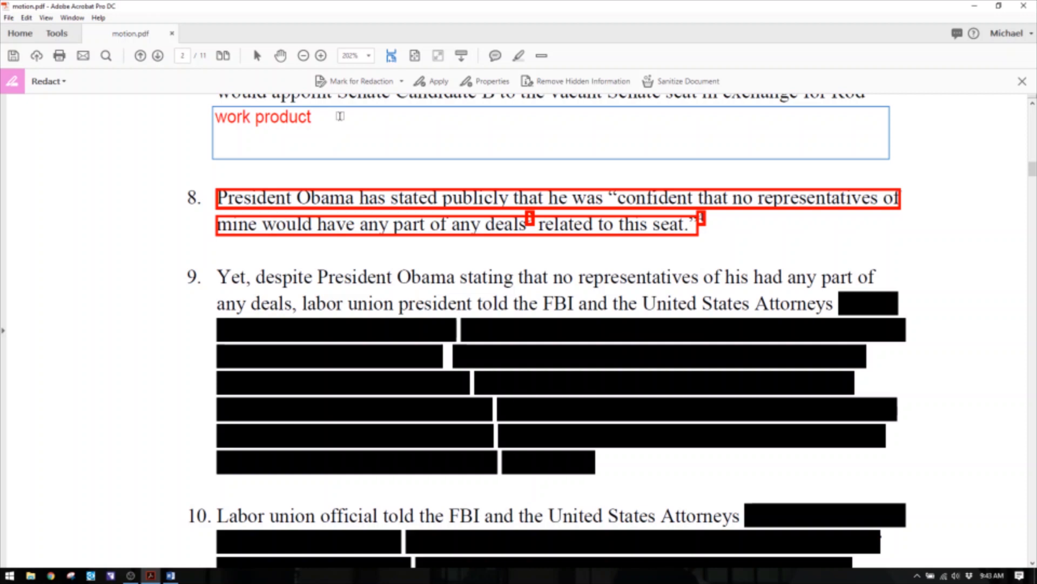
pyautogui.rightClick(341, 118)
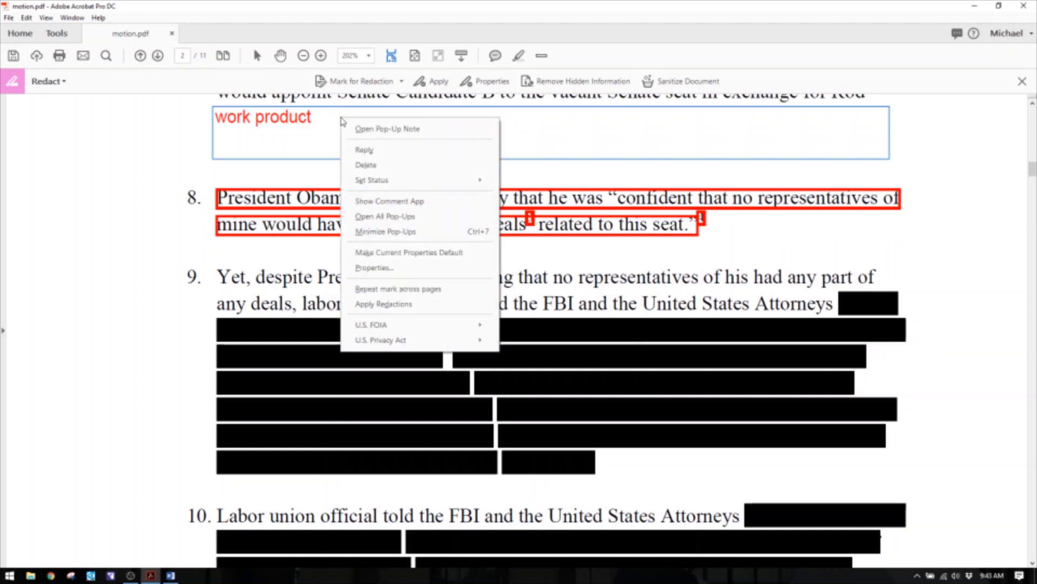
pyautogui.click(381, 164)
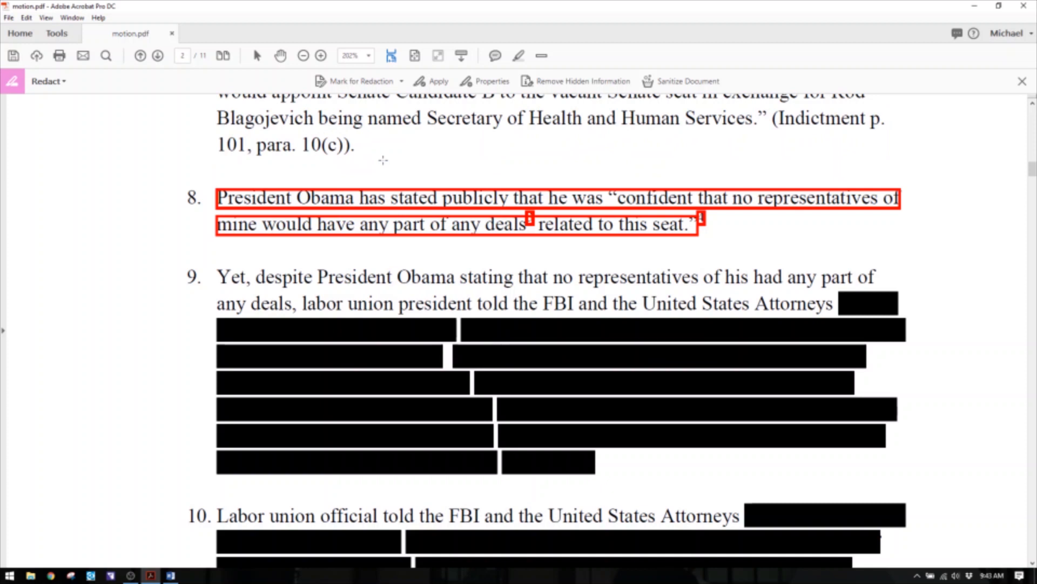
# Apply the redaction marked on paragraph 8, producing the redacted file as motion_Redacted.pdf.
pyautogui.moveTo(442, 201)
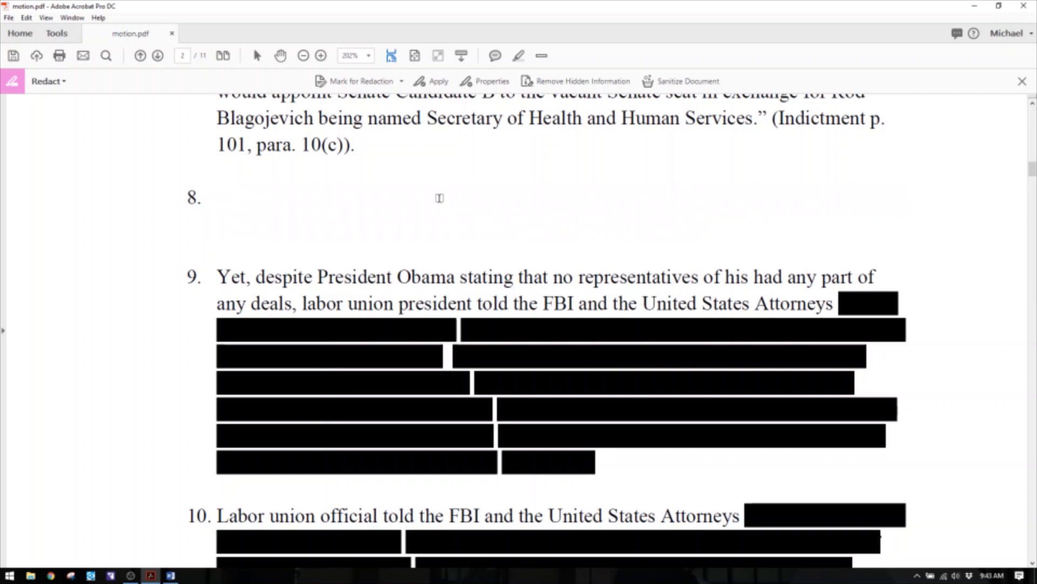
pyautogui.scroll(-10, 422, 264)
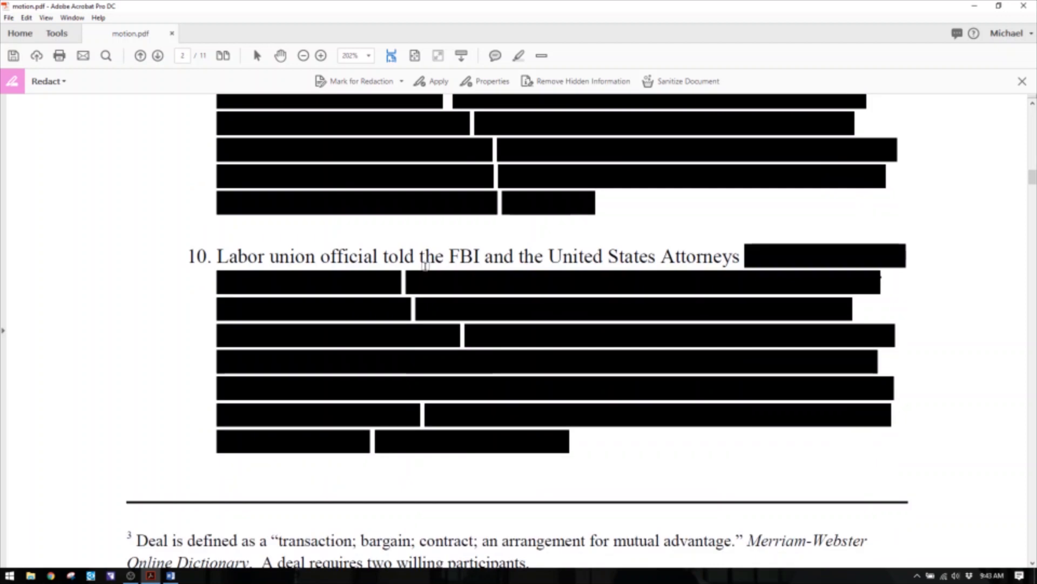
pyautogui.scroll(-10, 424, 266)
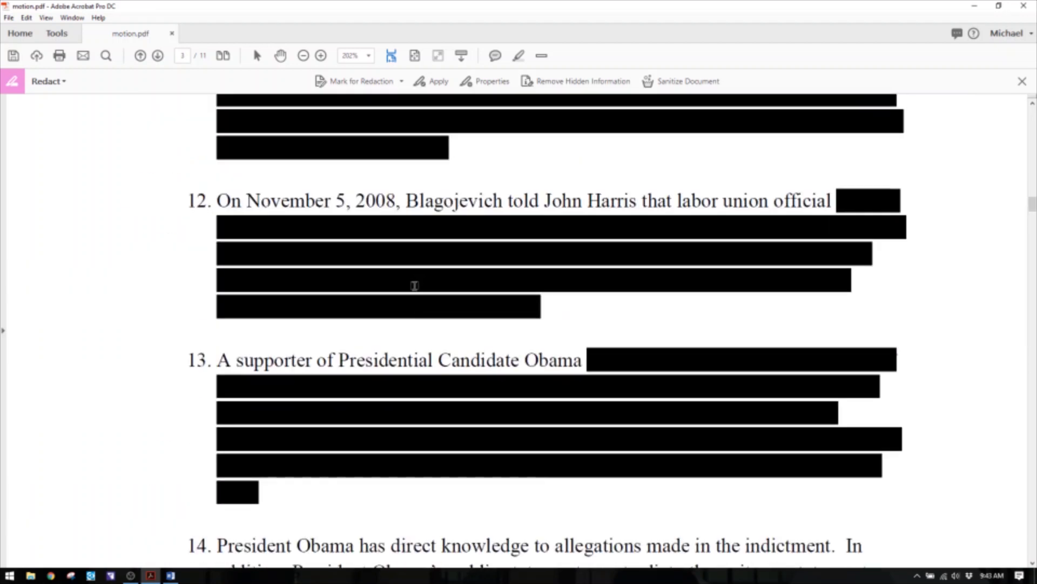
pyautogui.scroll(-5, 417, 287)
pyautogui.scroll(6, 416, 283)
pyautogui.scroll(15, 417, 282)
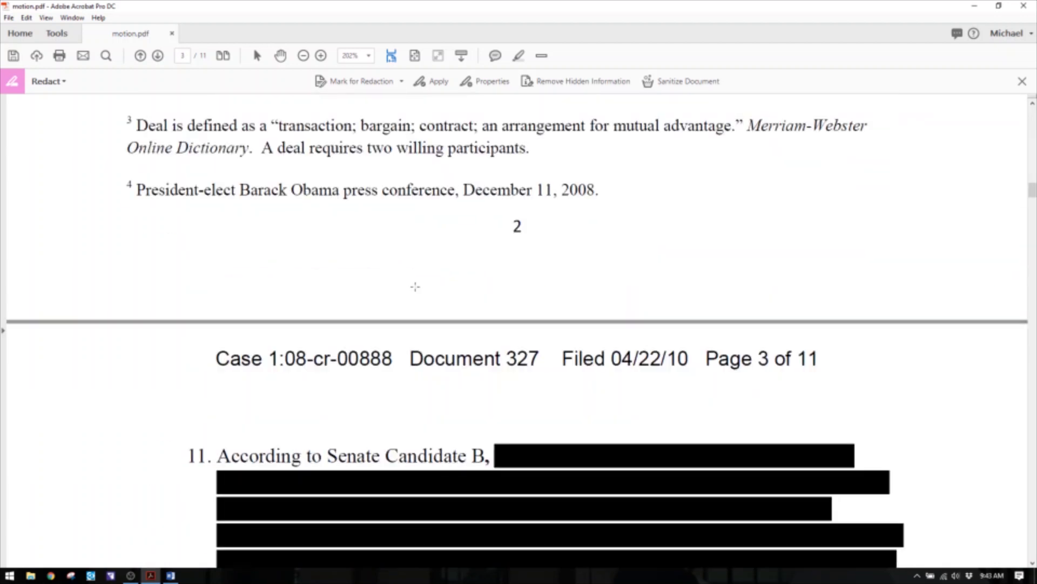
pyautogui.scroll(7, 410, 291)
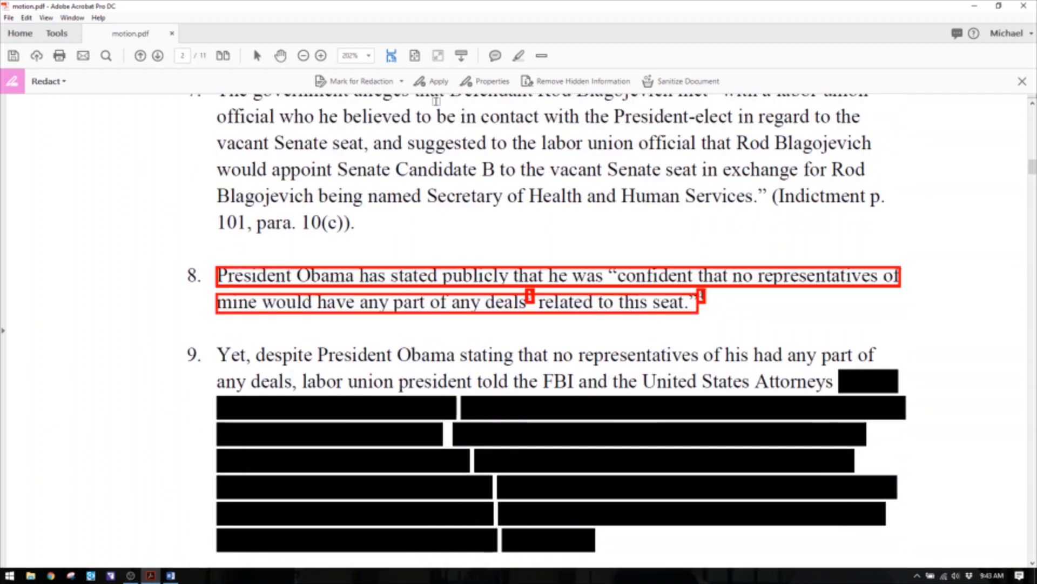
pyautogui.click(431, 84)
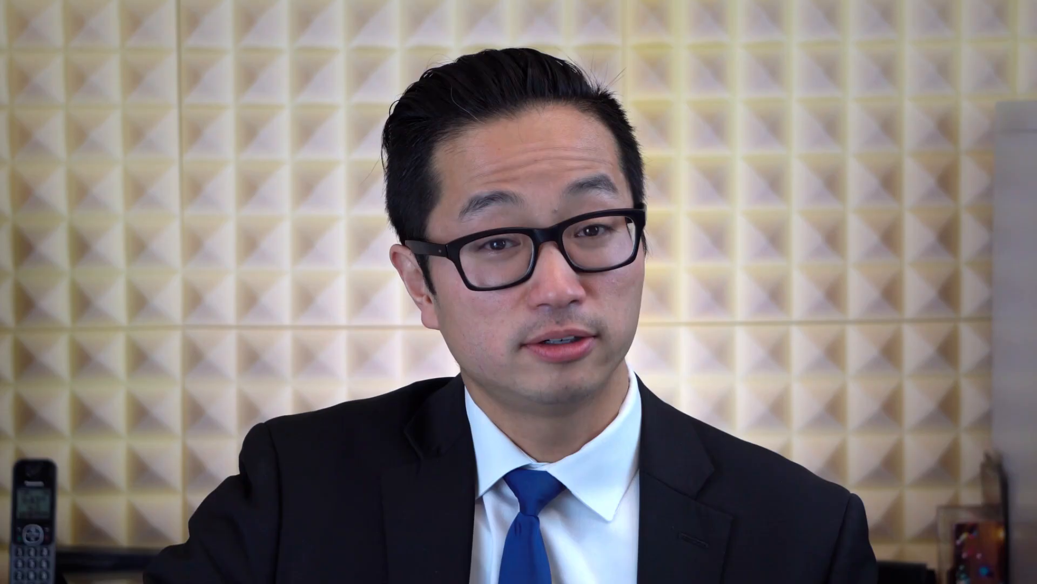
pyautogui.click(574, 318)
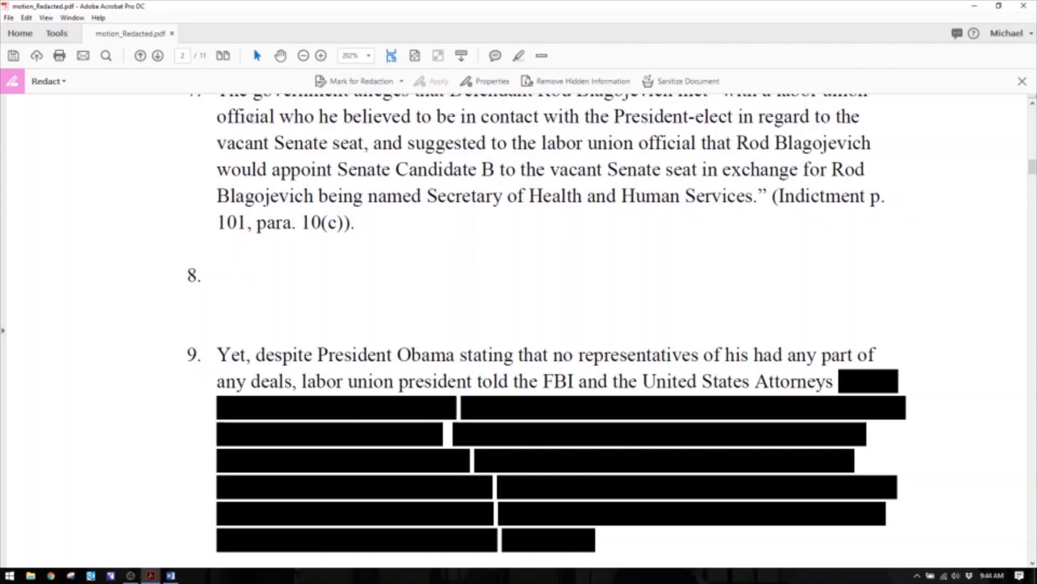
# Select the end of paragraph 7 and all of paragraph 9 to check which text can still be selected.
pyautogui.moveTo(250, 118); pyautogui.dragTo(344, 234)
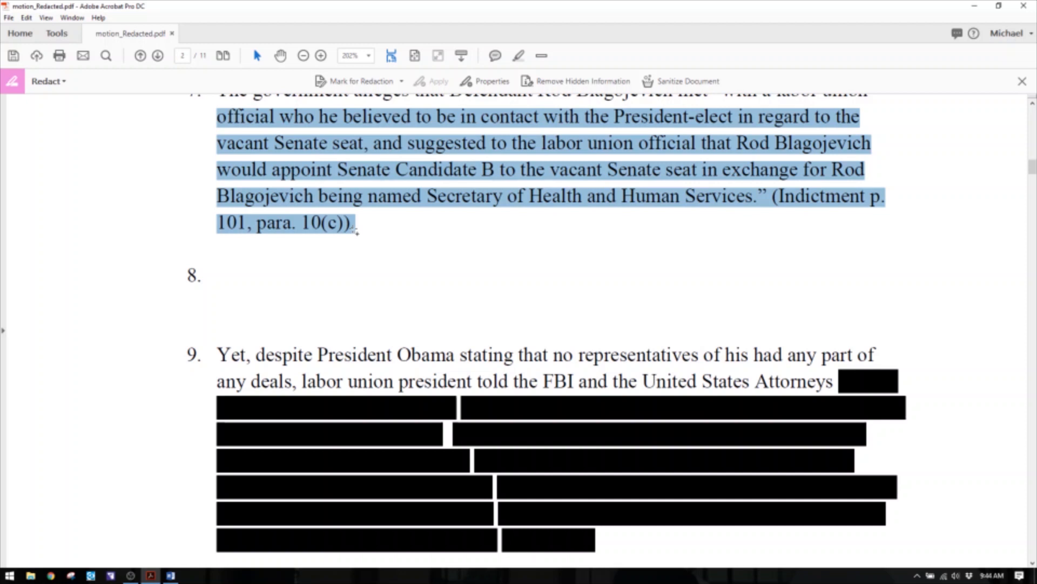
pyautogui.click(269, 381)
pyautogui.moveTo(276, 381); pyautogui.dragTo(628, 555)
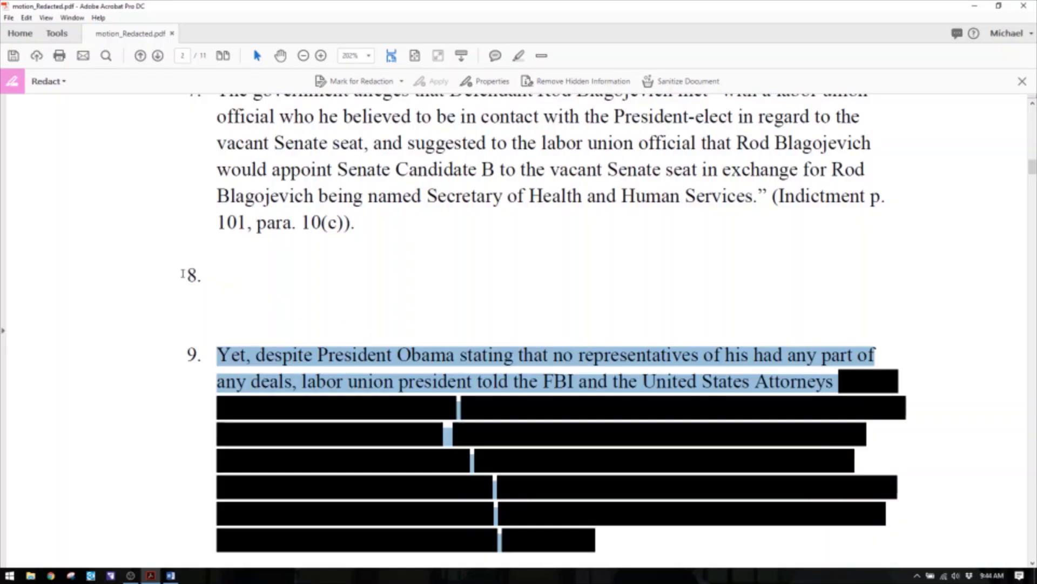
# Extend text selections from the number 8 up through paragraph 7 and down into paragraph 9 to check for selectable text in paragraph 8.
pyautogui.click(185, 274)
pyautogui.hotkey('shift', 'Up')
pyautogui.hotkey('shift', 'Up')
pyautogui.hotkey('shift', 'Up')
pyautogui.hotkey('shift', 'Up')
pyautogui.hotkey('shift', 'Up')
pyautogui.hotkey('shift', 'Up')
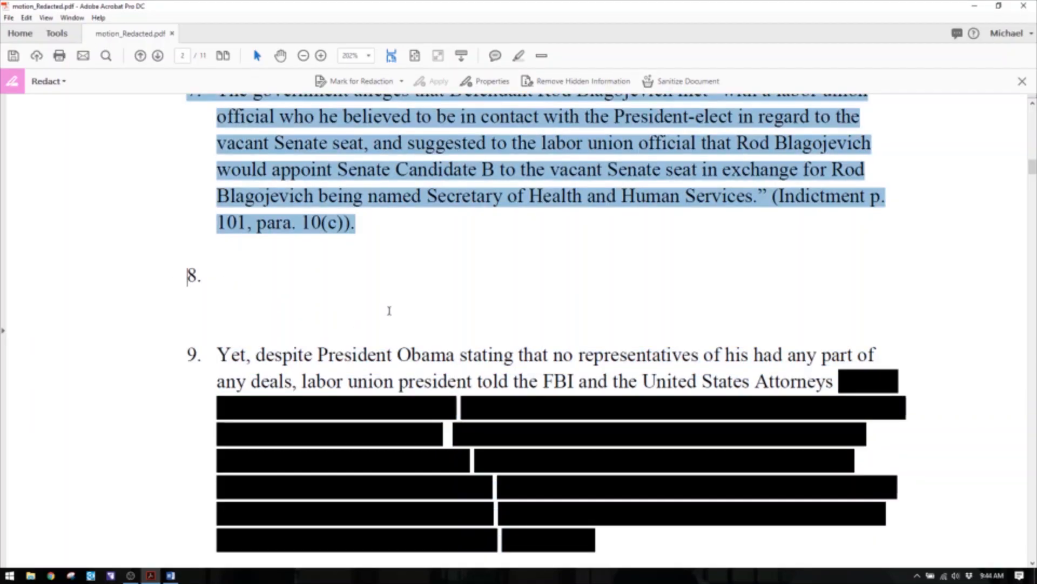
pyautogui.keyDown('shift'); pyautogui.click(697, 341); pyautogui.keyUp('shift')
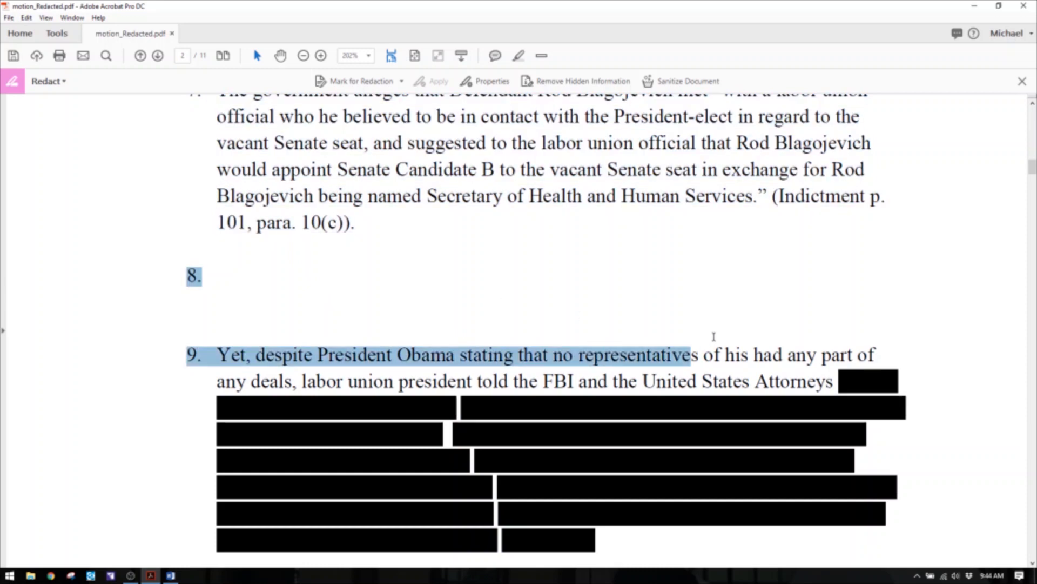